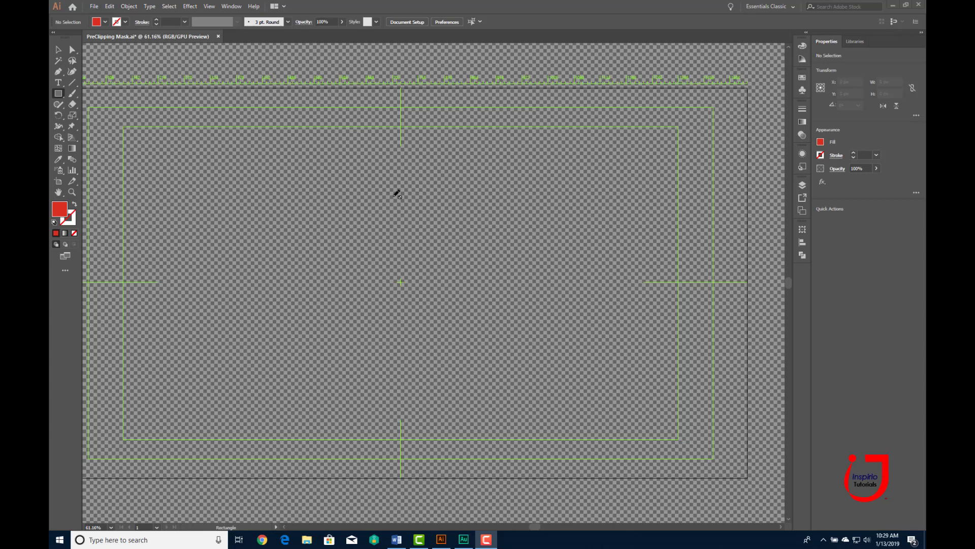
Lock the bkgrd layer and add a new layer above it named Red
click(803, 185)
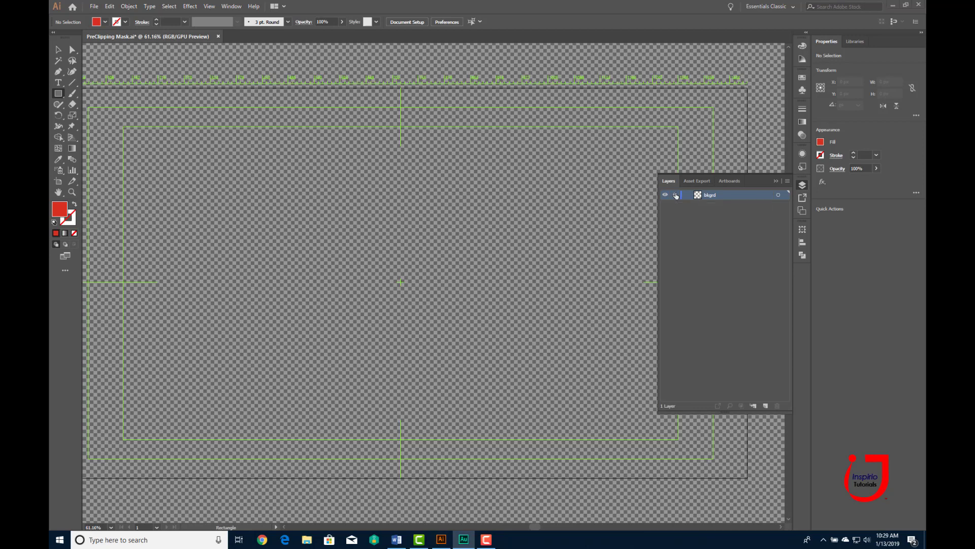
click(675, 195)
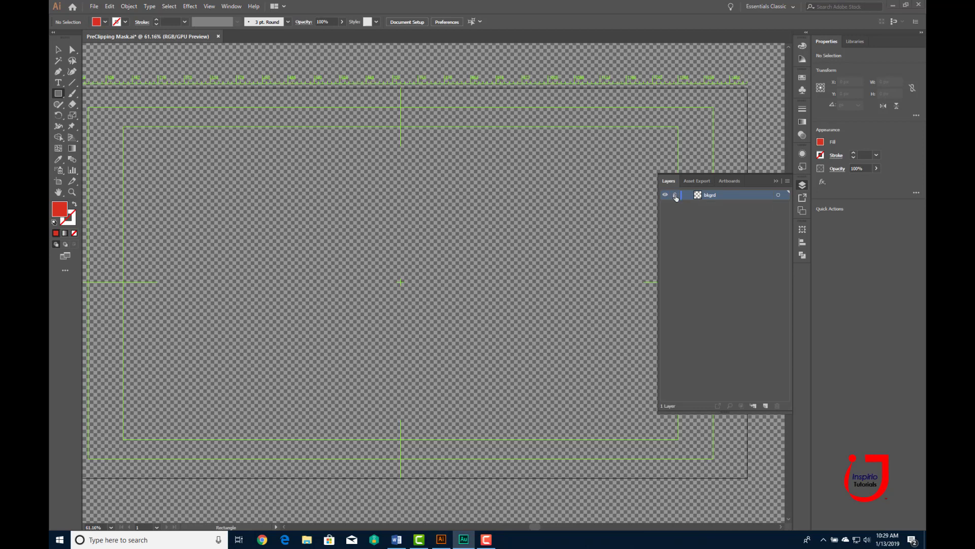
click(765, 406)
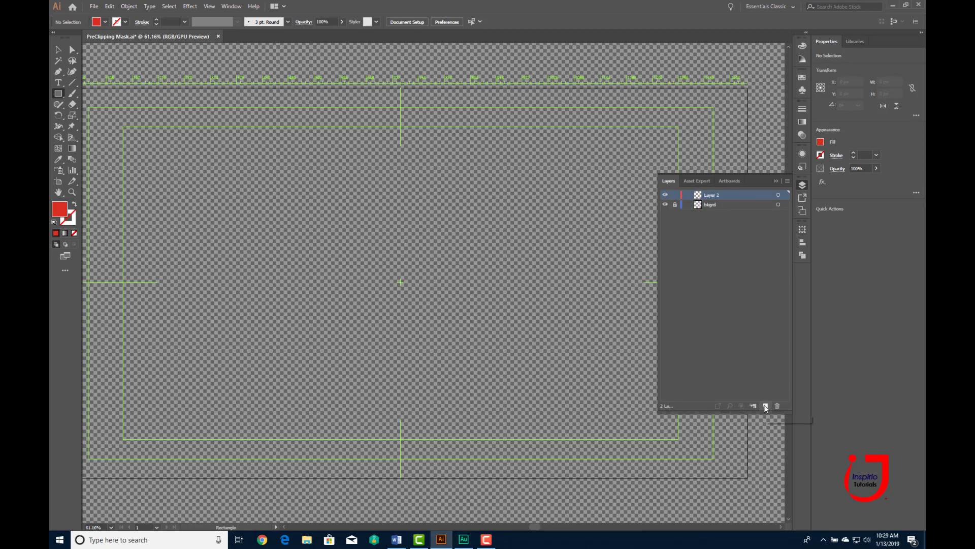
double_click(710, 195)
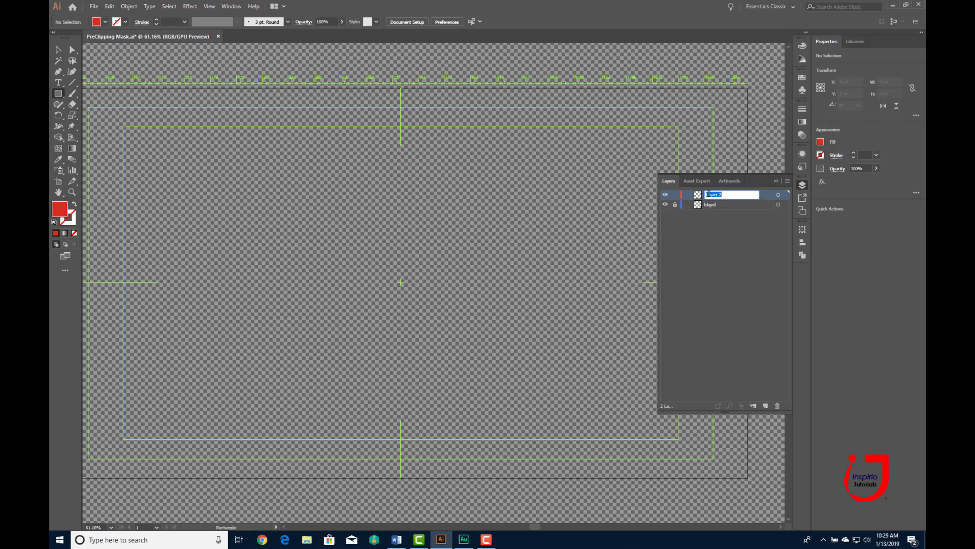
text(a)
click(58, 94)
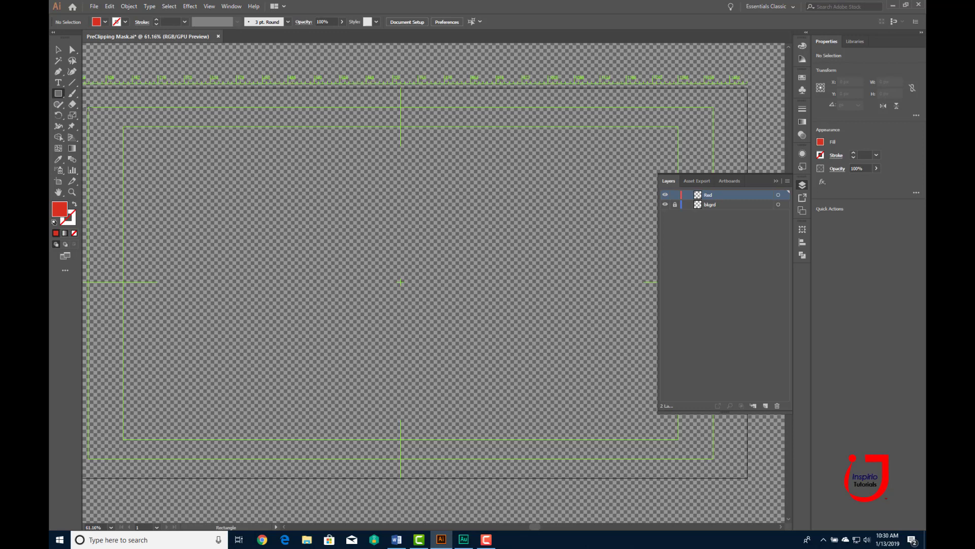
Draw a red rectangle covering the whole artboard, then lock the Red layer
mouse_move(88, 107)
mouse_down()
mouse_move(721, 468)
mouse_move(697, 442)
mouse_up()
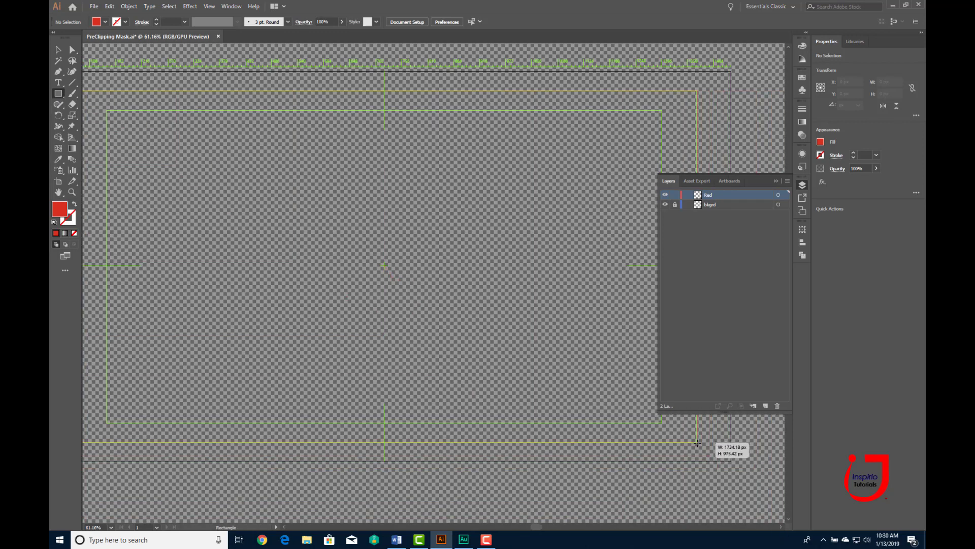
drag(697, 441, 697, 442)
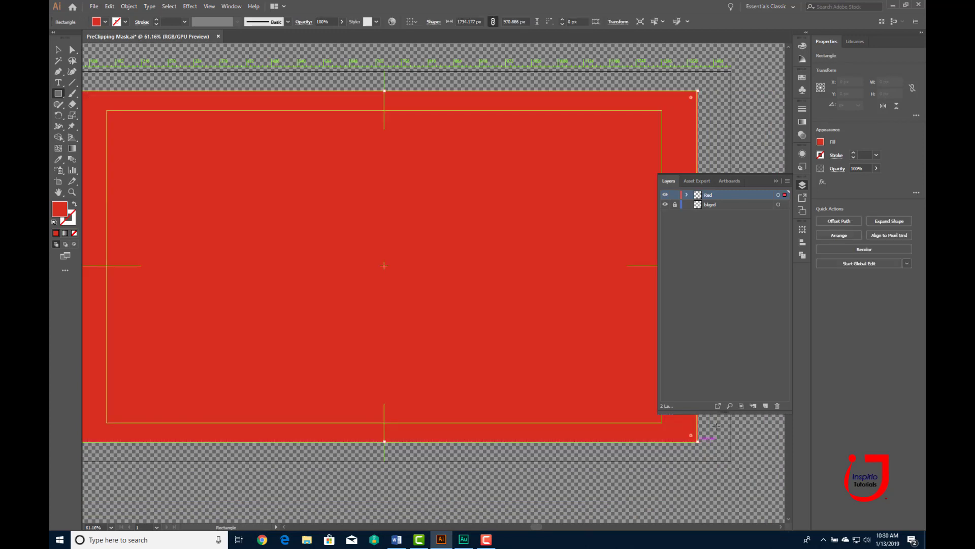
click(676, 195)
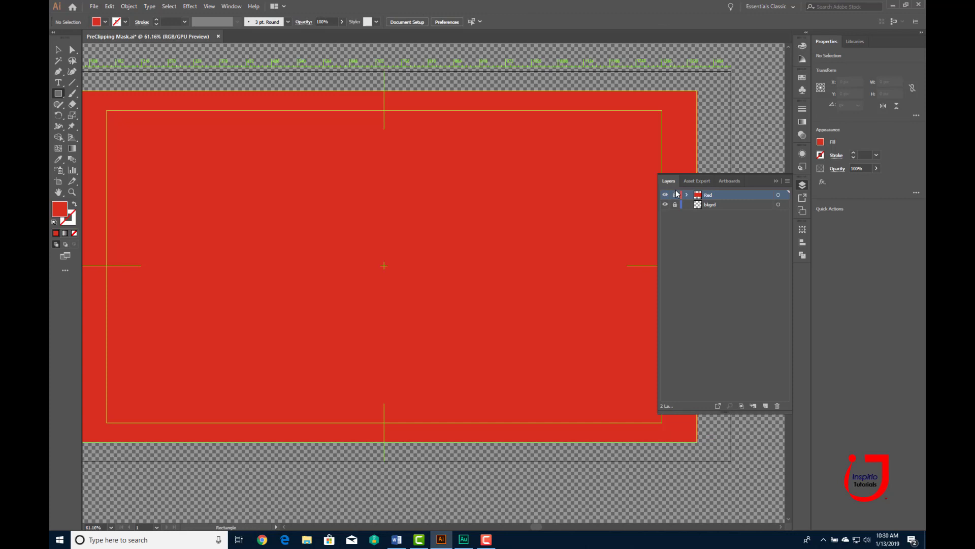
Add a new top layer named Snow Canyon
click(764, 406)
double_click(712, 195)
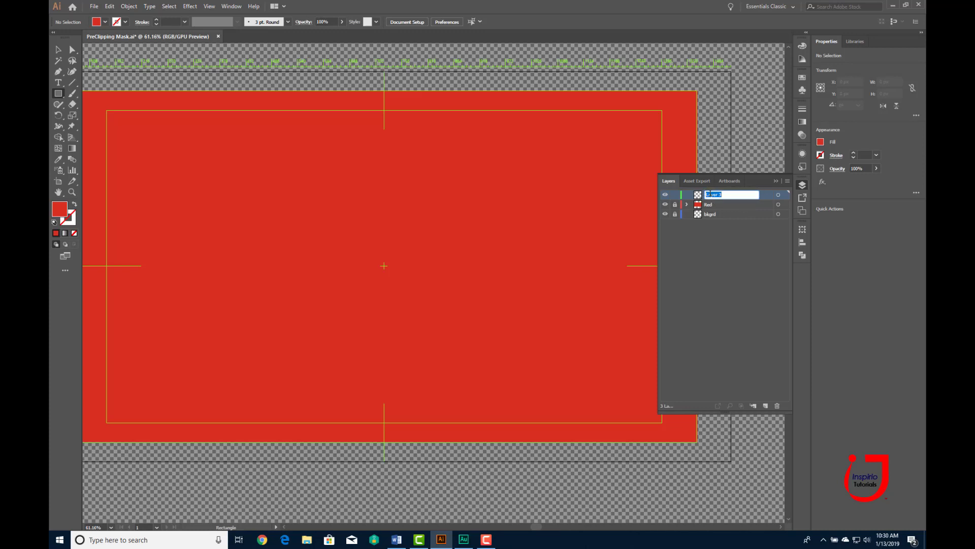
text(Snow )
text(Canyon)
Load the IMAG0599 canyon photo with File > Place
click(94, 6)
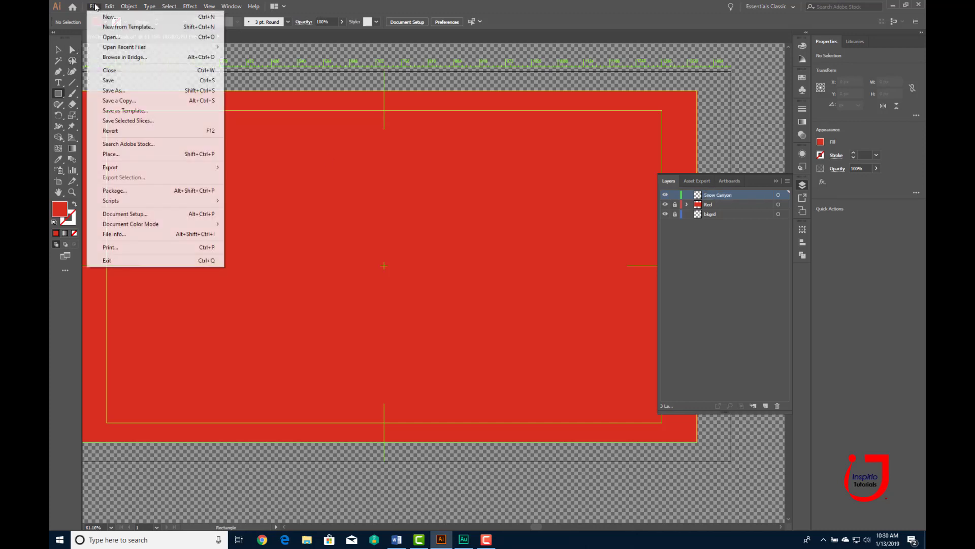
click(109, 154)
click(192, 79)
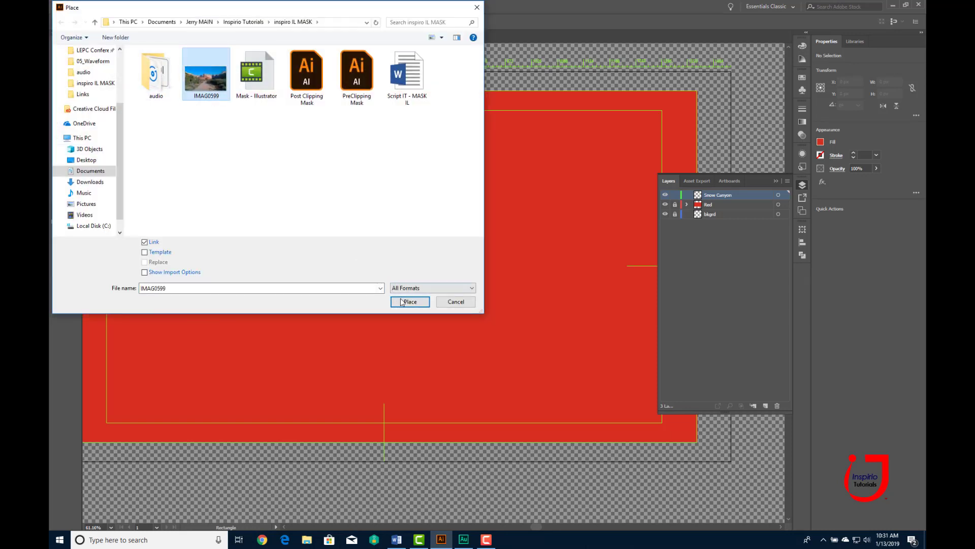
click(410, 301)
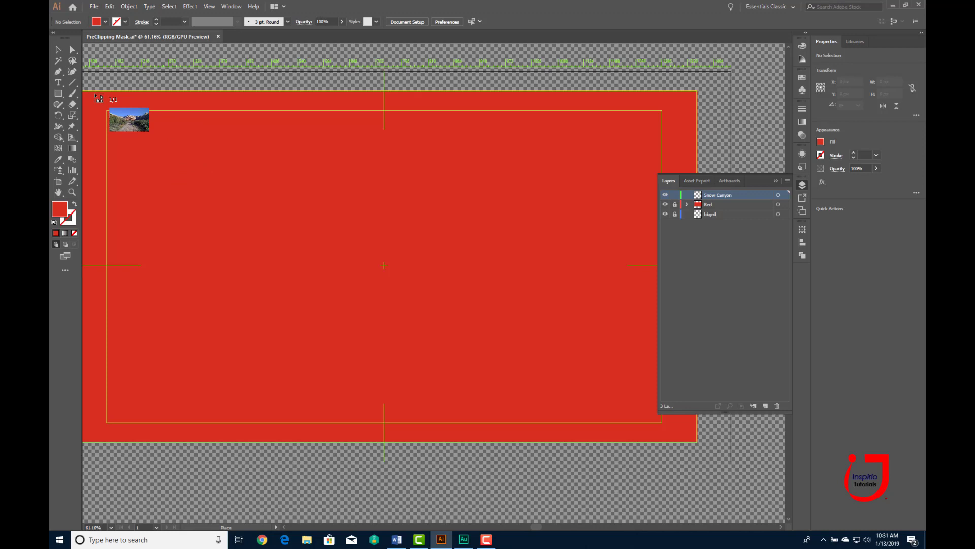
Place the canyon photo across the artboard and rename its <Linked File> entry Snow Canyon
key(ctrl+0)
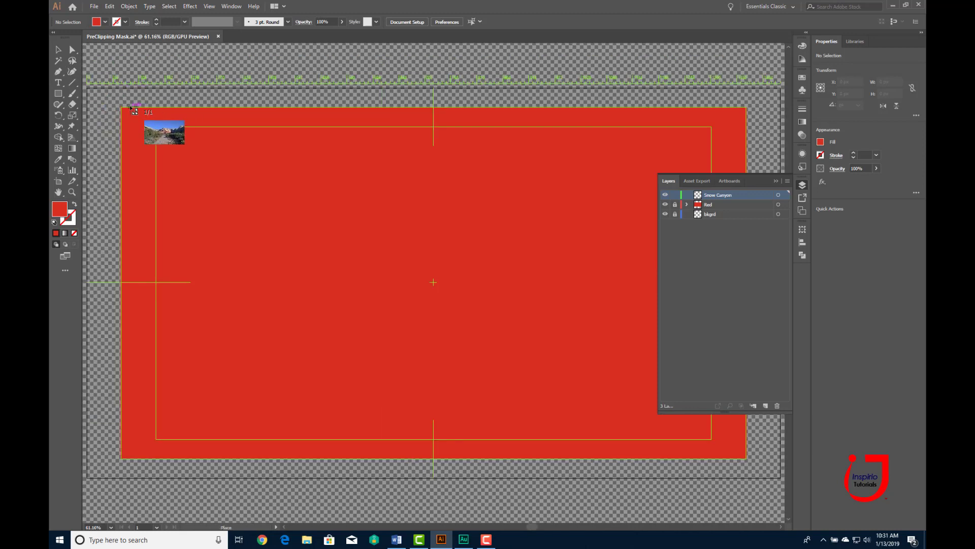
drag(205, 194, 771, 482)
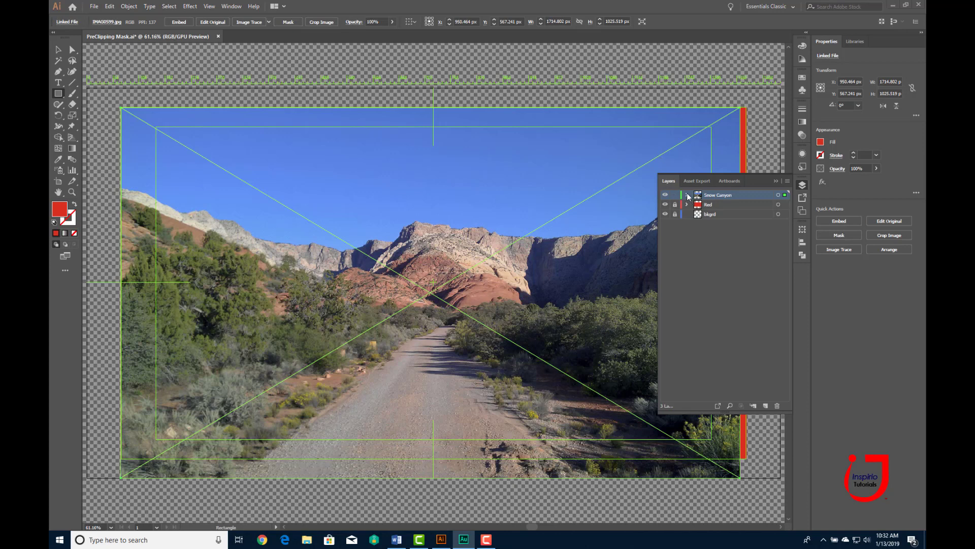
click(687, 195)
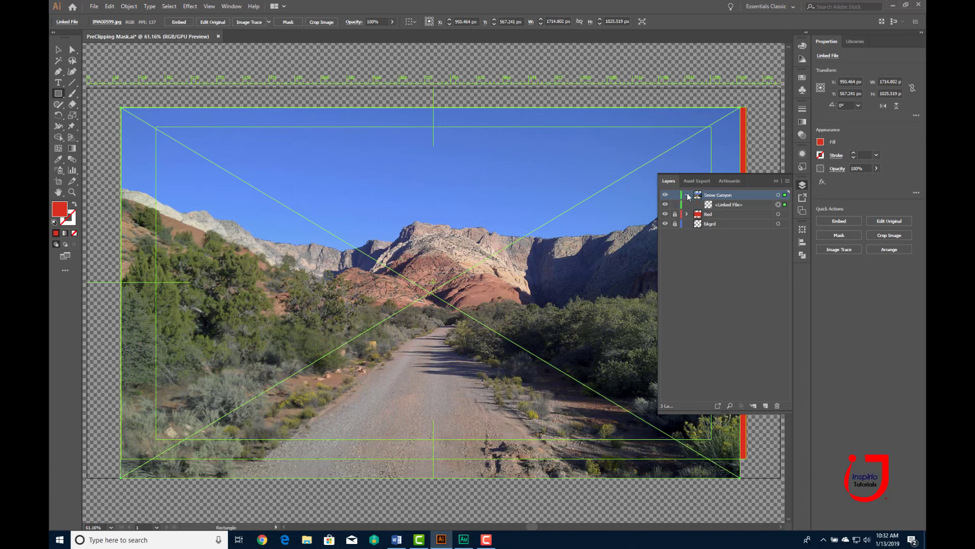
double_click(724, 204)
text(Snow )
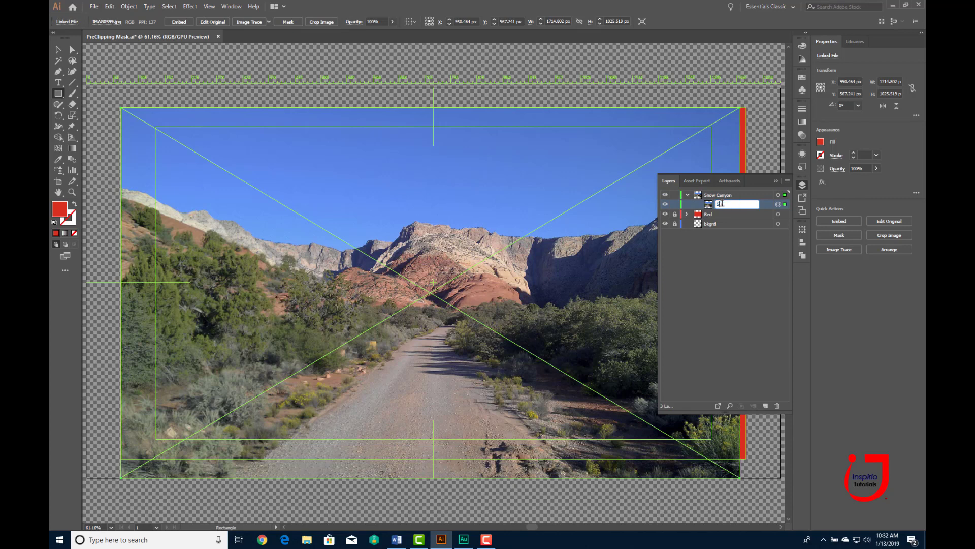
text(Canyon)
click(737, 223)
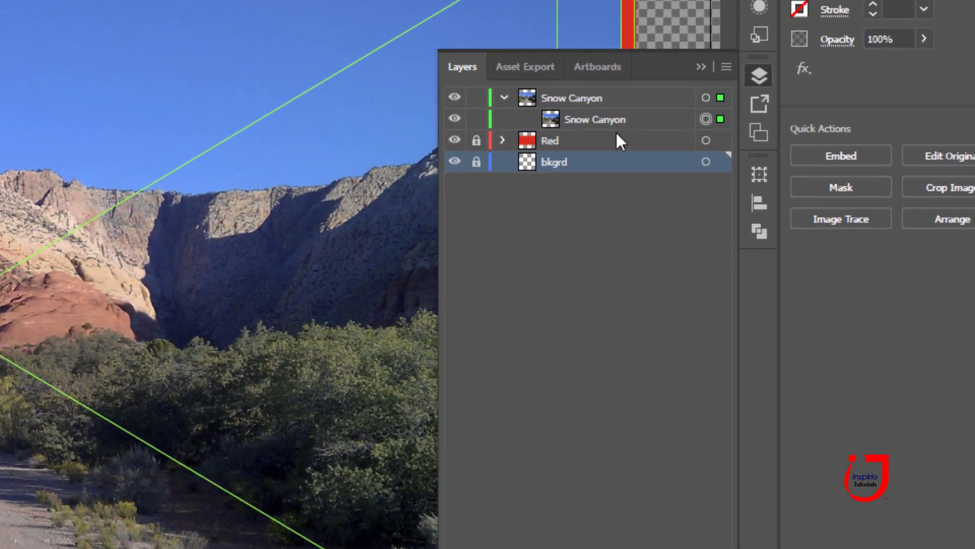
click(544, 96)
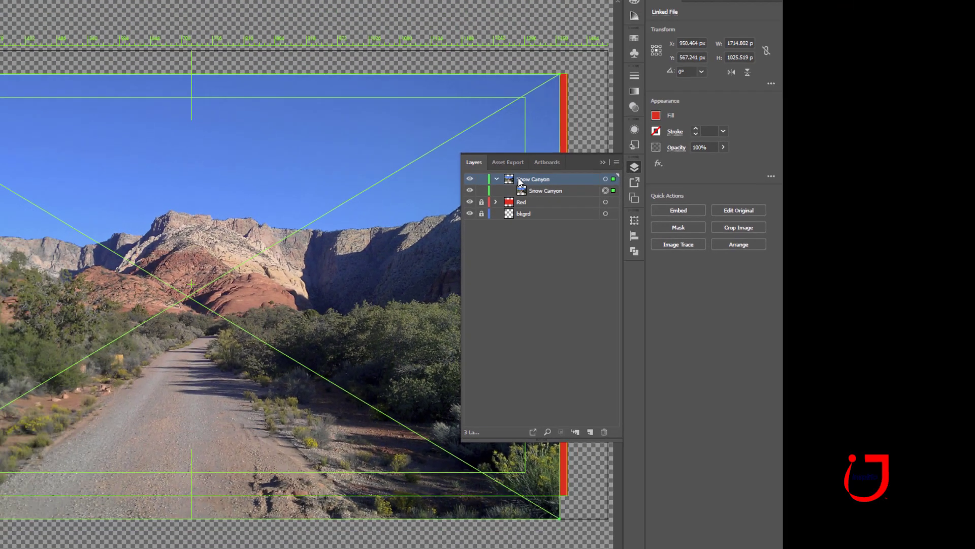
click(59, 95)
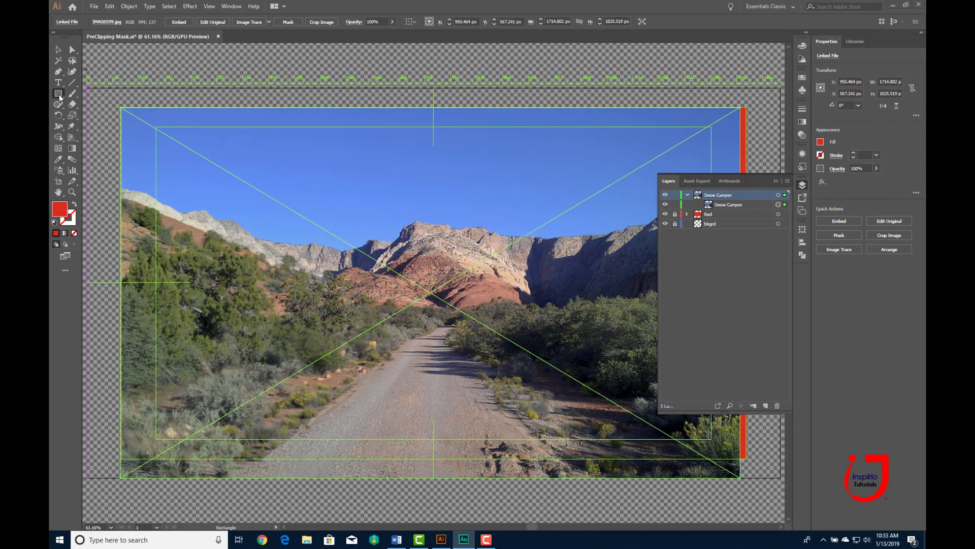
Draw a large five-pointed star over the centre of the canyon photo
drag(59, 95, 95, 140)
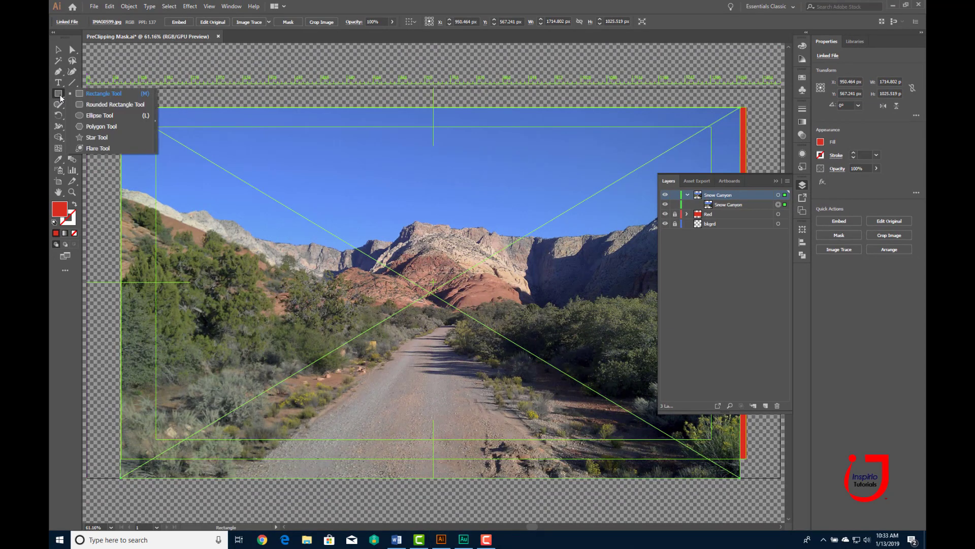
click(95, 140)
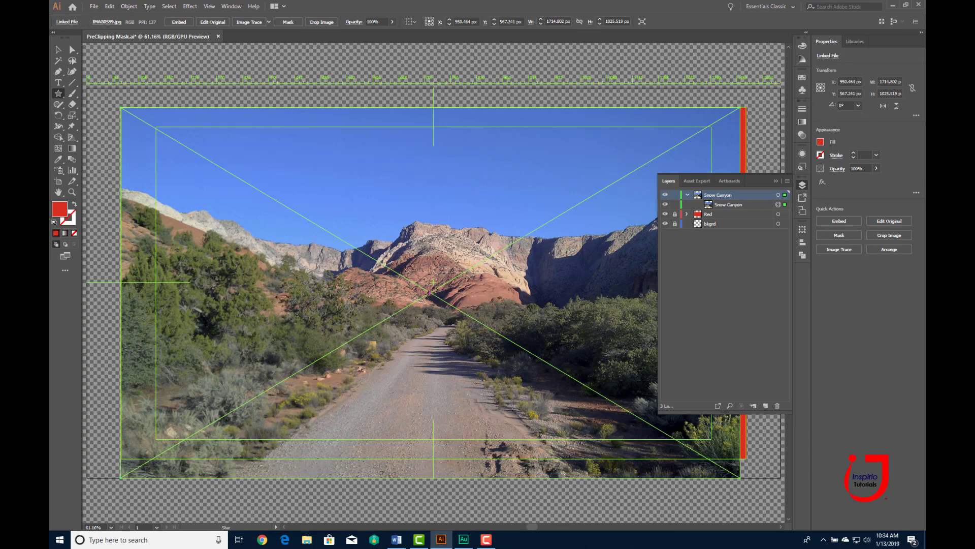
mouse_move(429, 293)
mouse_down()
mouse_move(500, 260)
mouse_move(590, 245)
mouse_up()
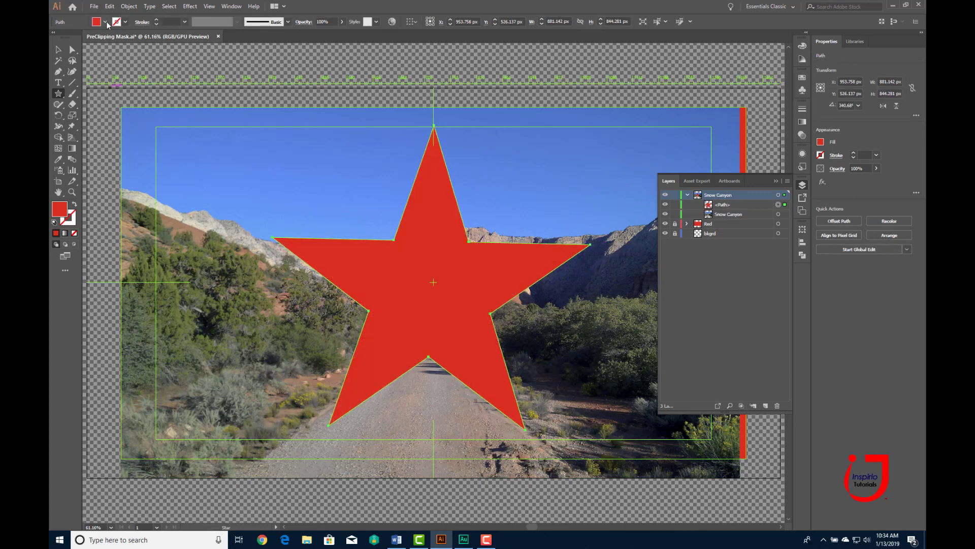
Set the star's fill to None and rename its path Star
click(106, 23)
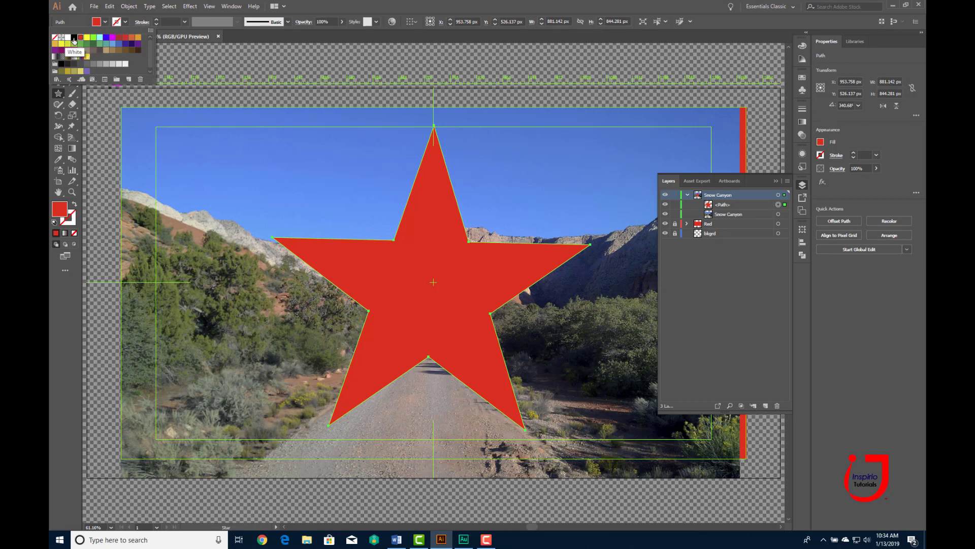
click(55, 37)
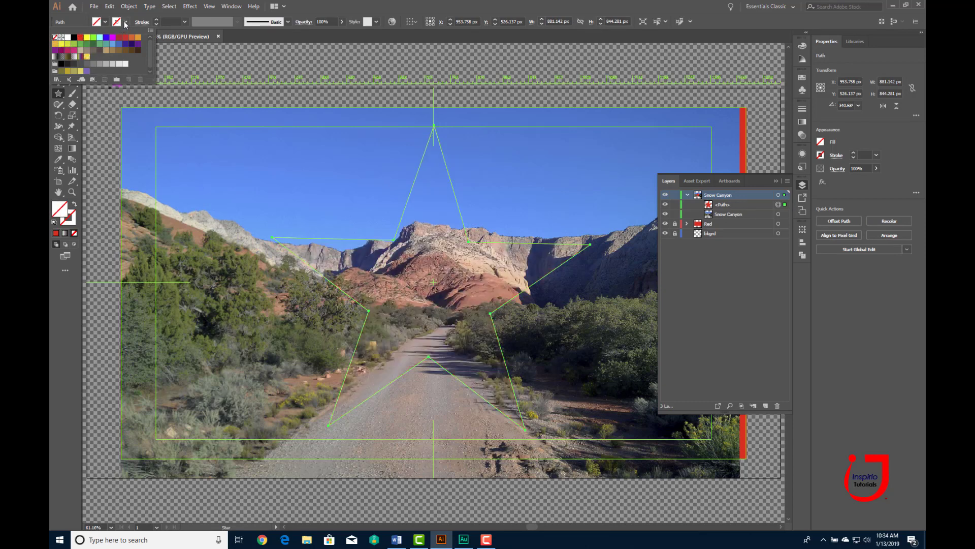
double_click(723, 205)
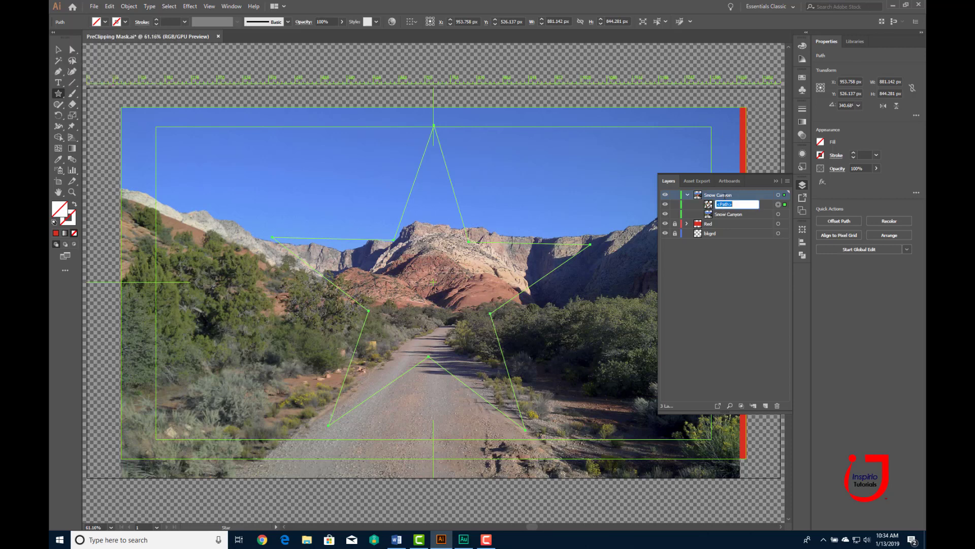
text(Star)
Target the Star path and Snow Canyon photo together and apply Object > Clipping Mask > Make
shift+click(778, 214)
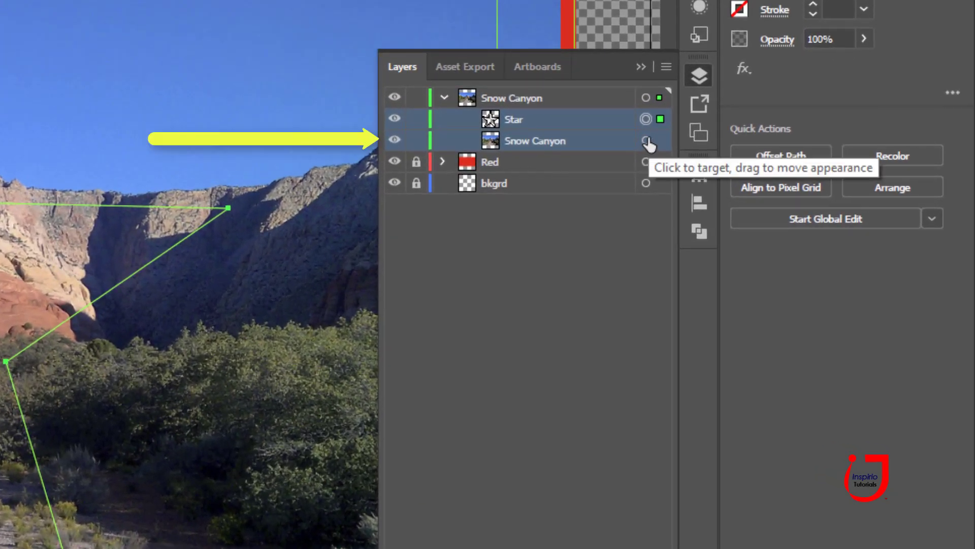
shift+click(645, 140)
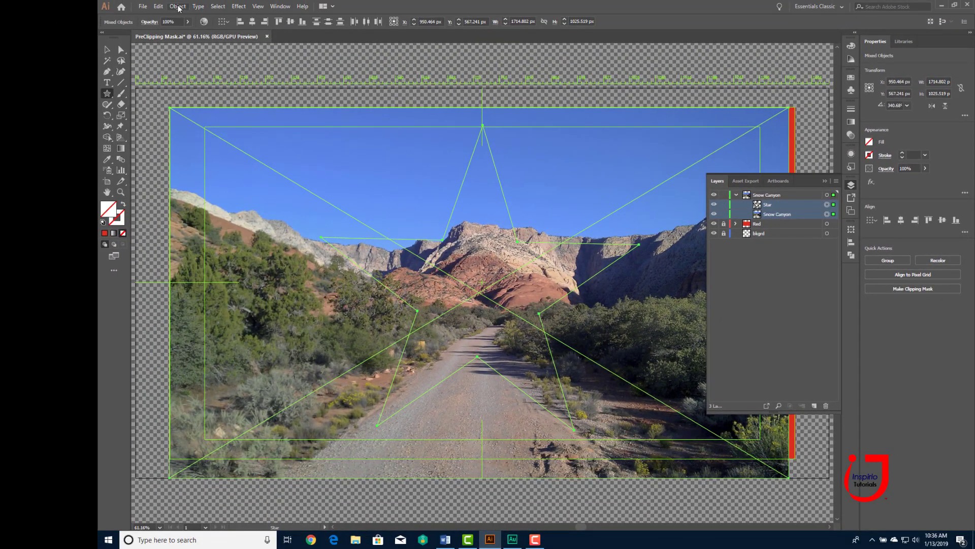
click(178, 6)
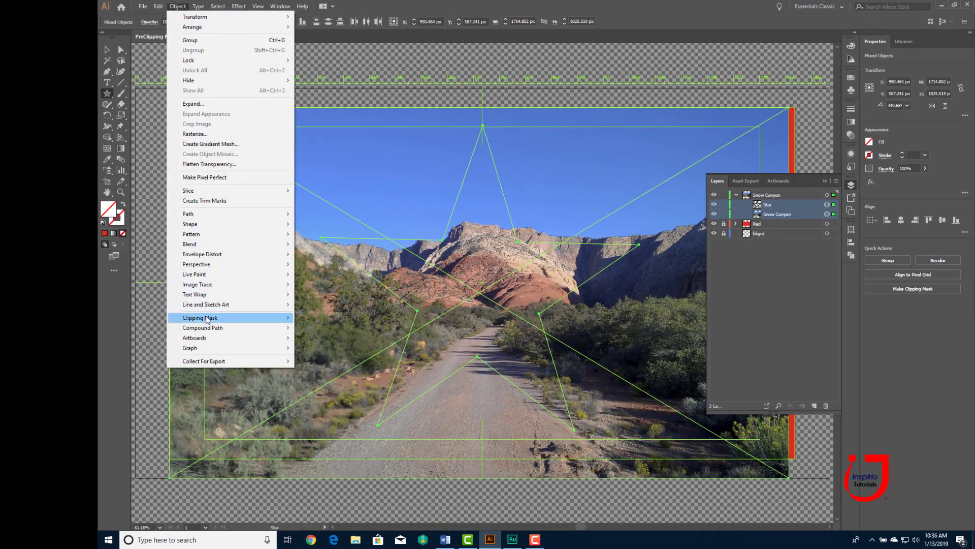
mouse_move(200, 317)
click(343, 319)
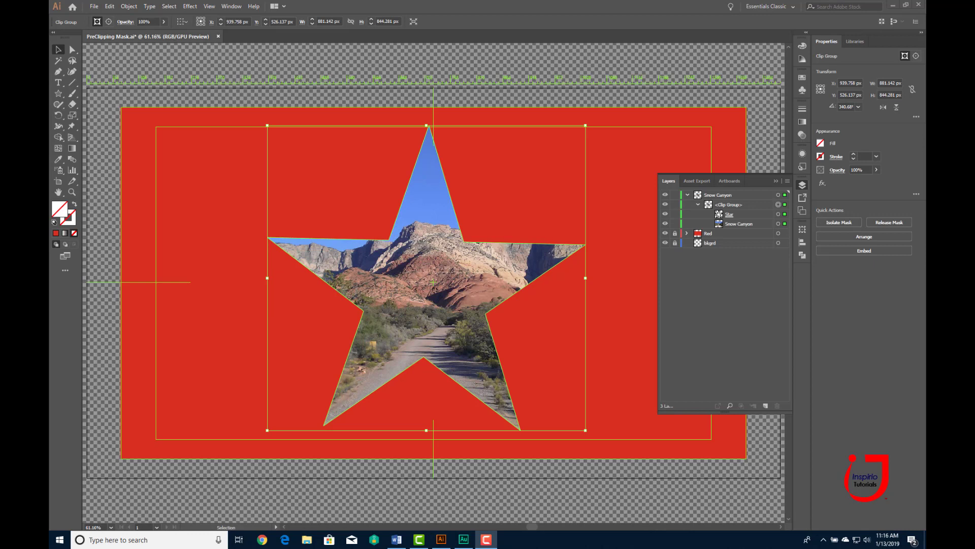
Nudge only the Star mask left with three Shift+Left presses
click(778, 214)
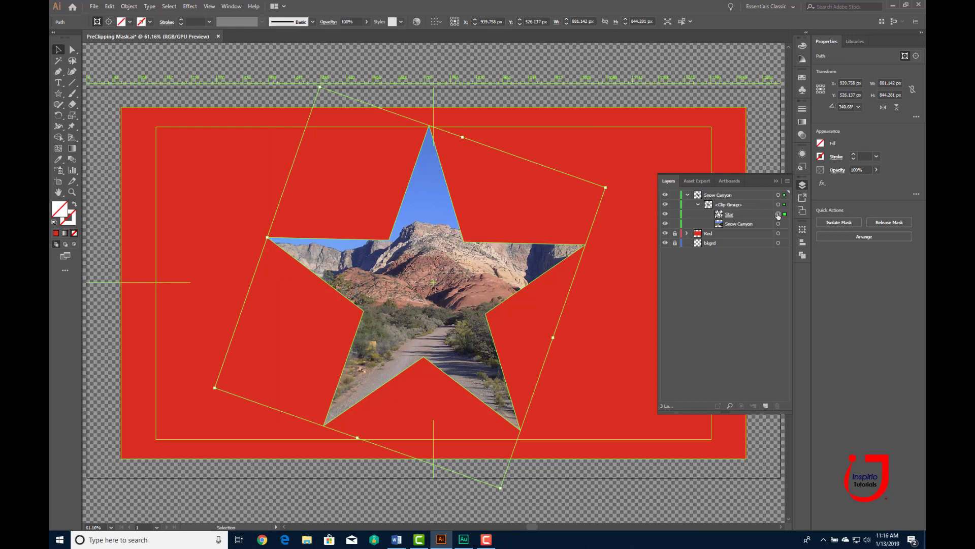
key(shift+Left)
key(shift+Left)
key(shift+Left)
key(shift+Left)
key(shift+Left)
key(shift+Left)
key(shift+Left)
key(shift+Left)
key(shift+Left)
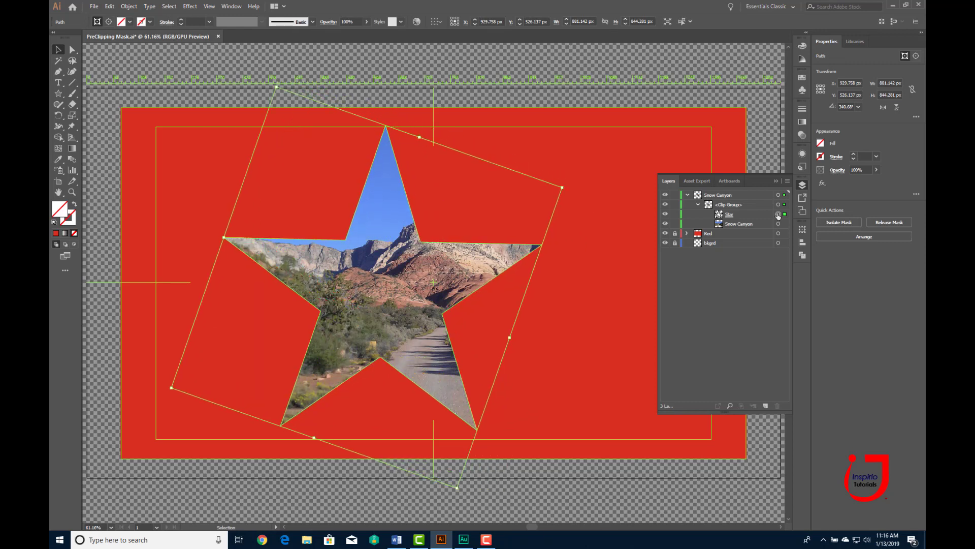
key(shift+Left)
key(shift+Left)
key(shift+Left)
key(shift+Left)
key(shift+Left)
key(shift+Left)
key(shift+Left)
key(shift+Left)
key(shift+Left)
key(shift+Left)
key(shift+Left)
key(shift+Left)
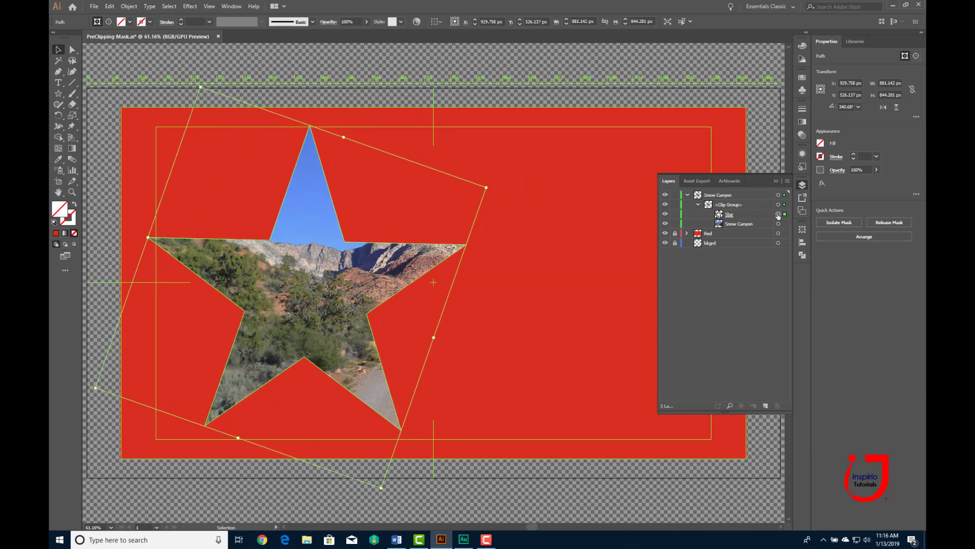
key(shift+Left)
key(shift+Left)
key(shift+Left)
key(shift+Left)
key(shift+Left)
key(shift+Left)
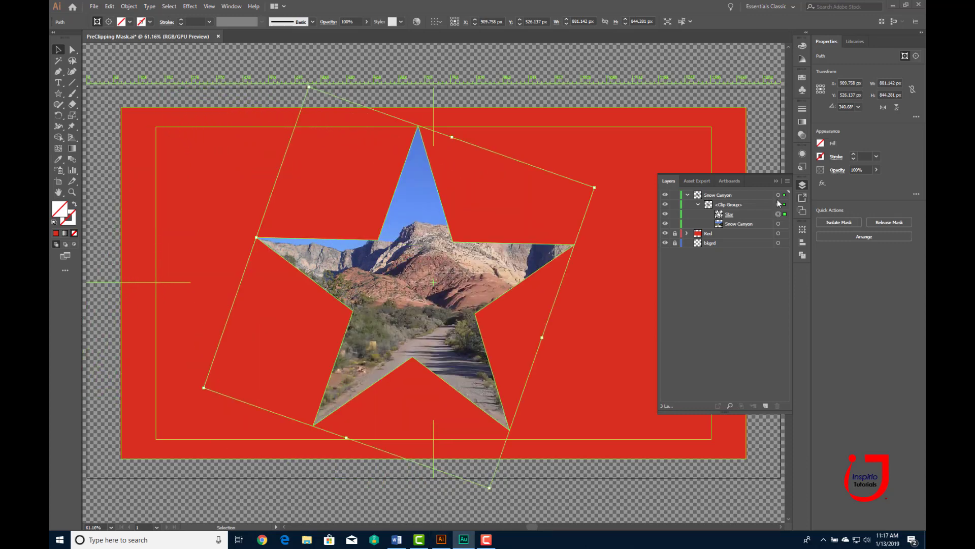
Test-move the star clip group, then shift the canyon photo inside to show trail and brush
click(779, 205)
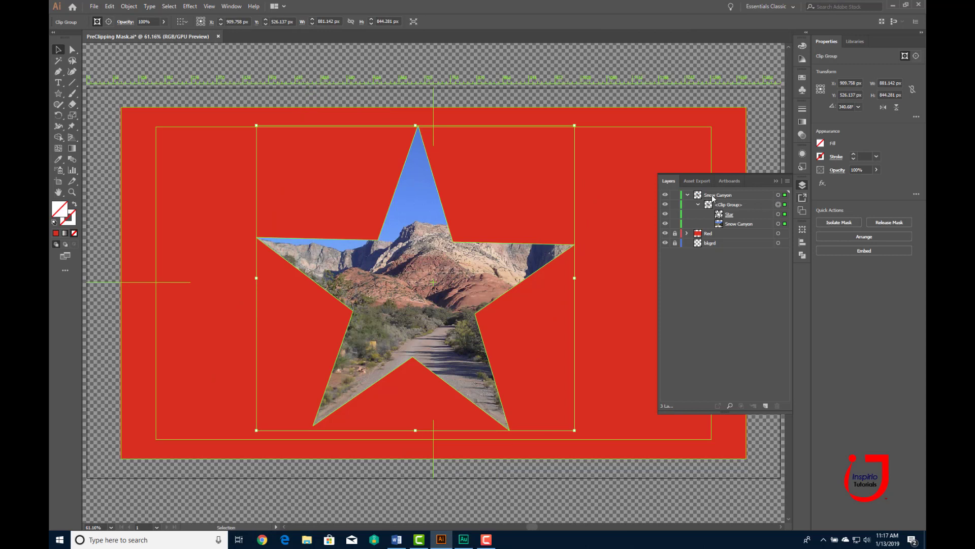
drag(421, 256, 293, 205)
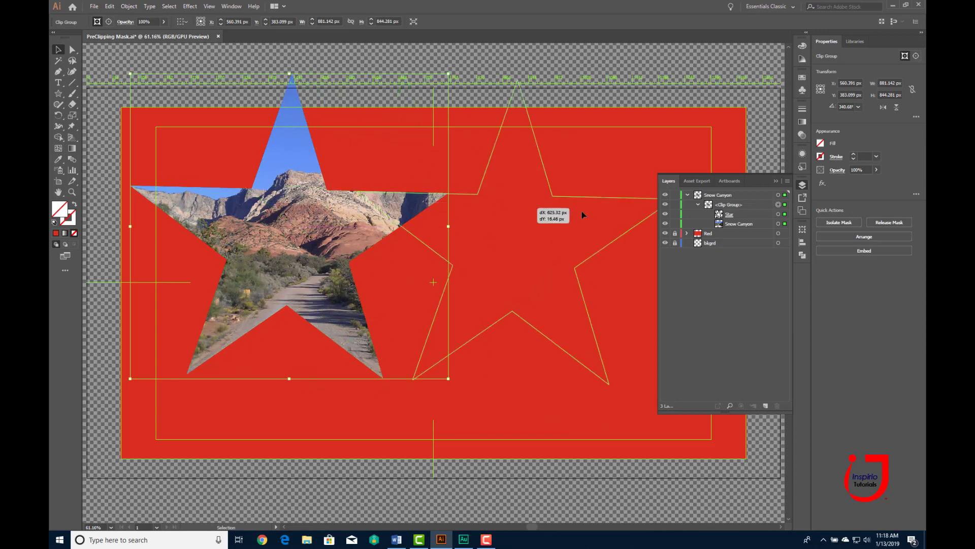
drag(294, 204, 628, 212)
drag(570, 235, 377, 322)
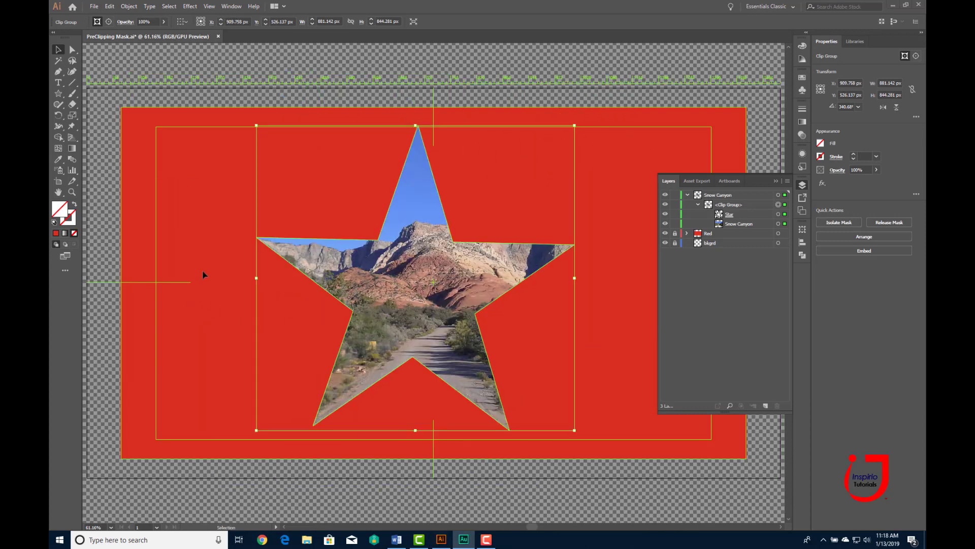
click(779, 224)
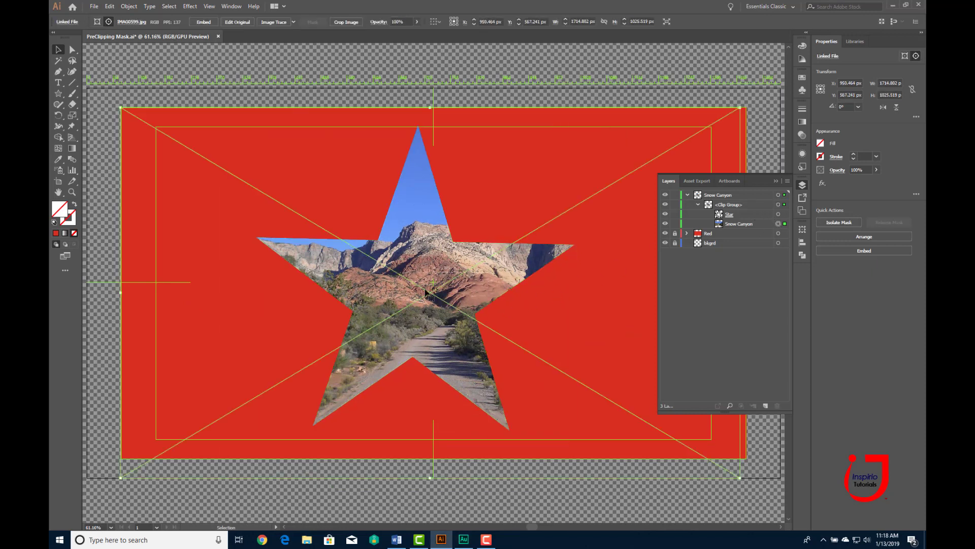
mouse_move(427, 275)
mouse_down()
mouse_move(412, 283)
mouse_move(504, 230)
mouse_up()
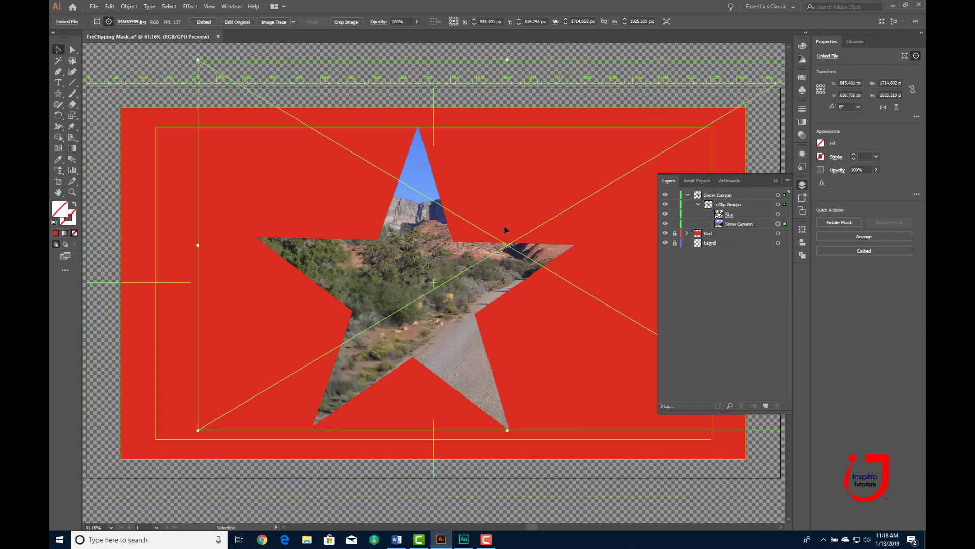